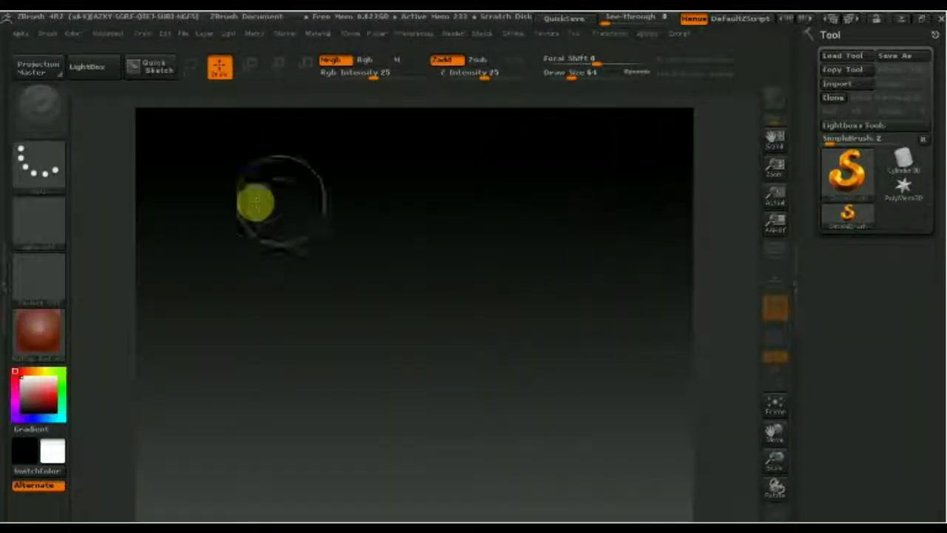
# Step: Draw a Sphere3D primitive on the canvas, enter Edit mode and convert it to a PolyMesh3D
pyautogui.click(851, 183)
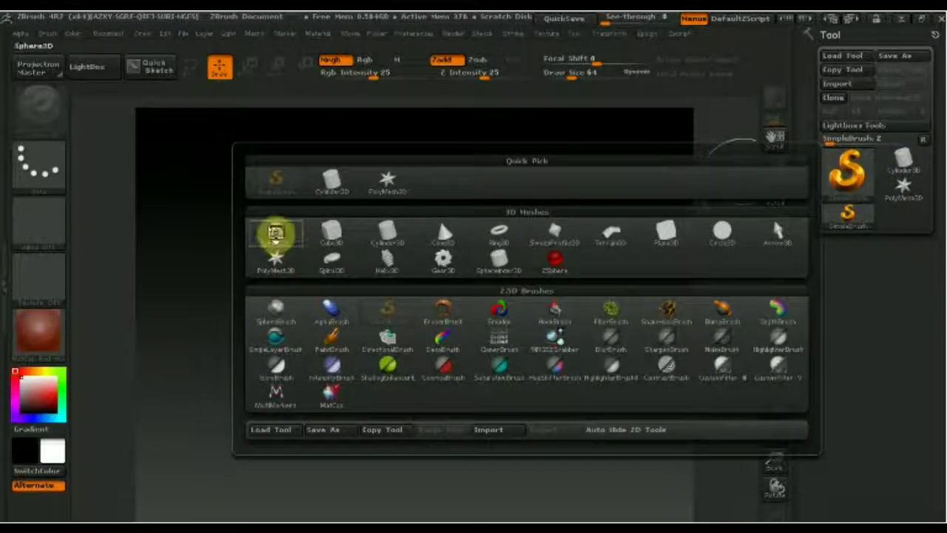
pyautogui.click(275, 231)
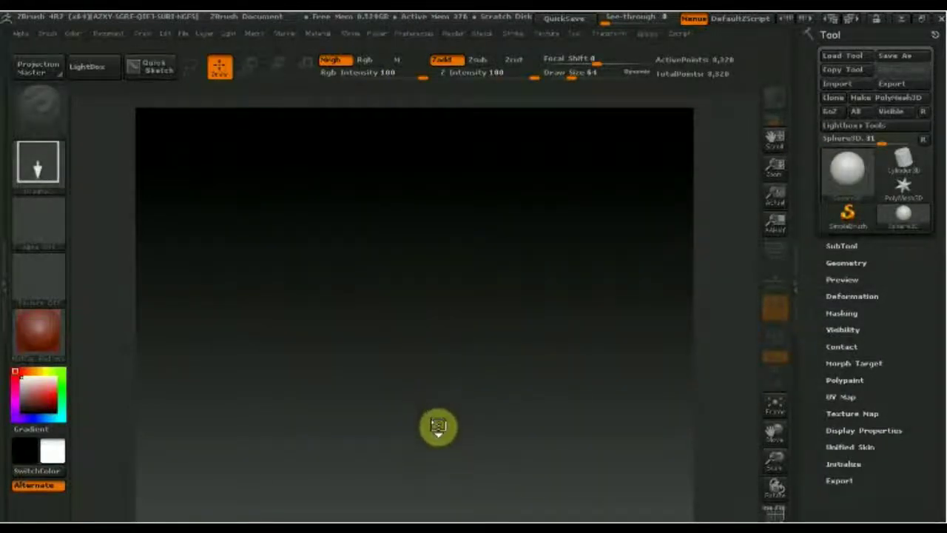
pyautogui.moveTo(438, 441); pyautogui.dragTo(232, 99)
pyautogui.click(194, 69)
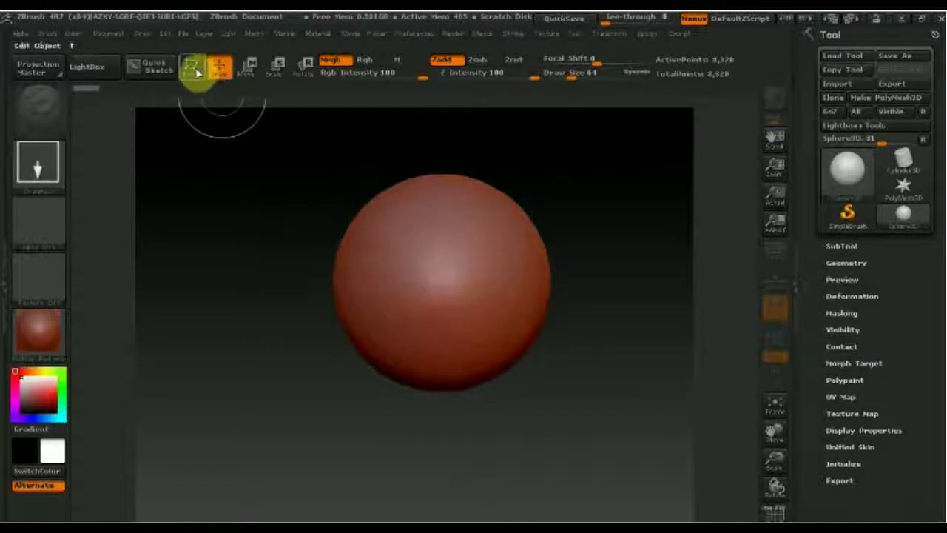
pyautogui.click(886, 99)
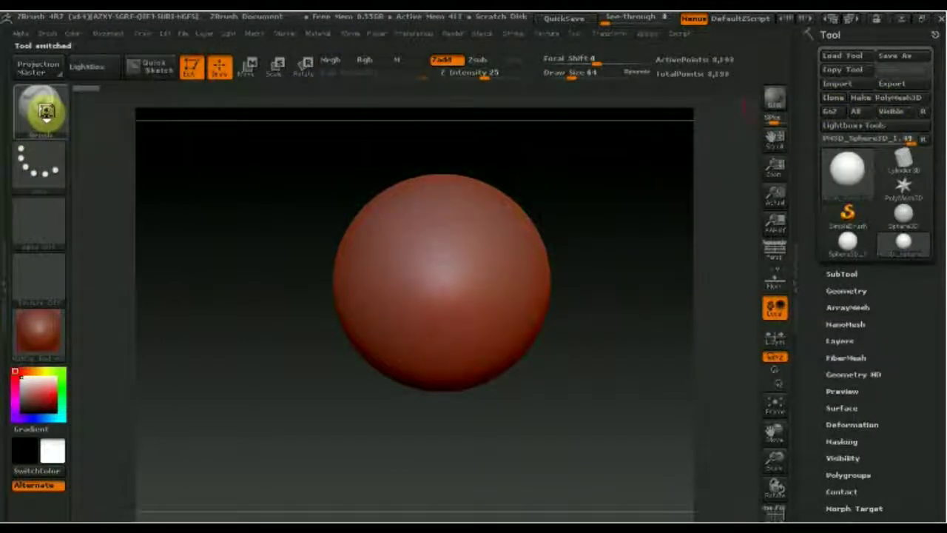
# Step: Select CurveLathe from the 3D sculpting brushes as the active brush
pyautogui.click(45, 111)
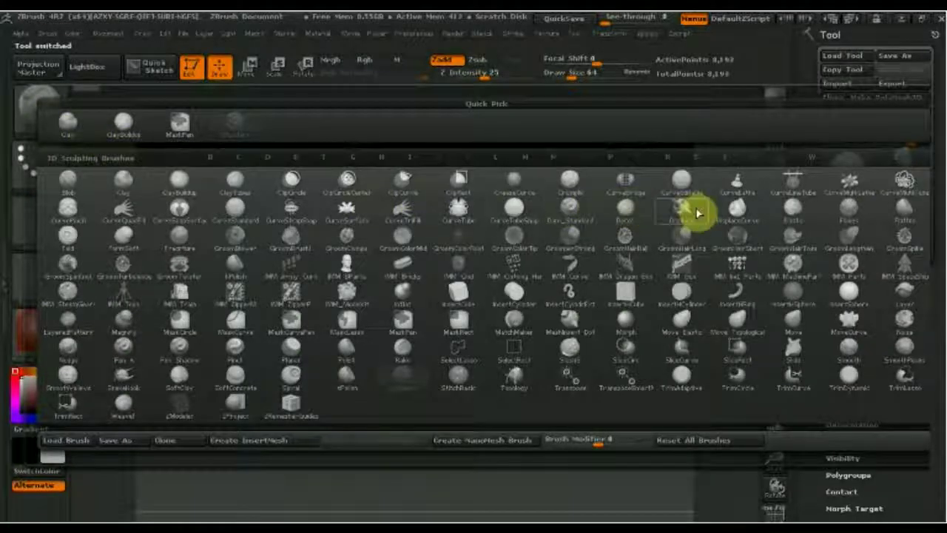
pyautogui.moveTo(738, 183)
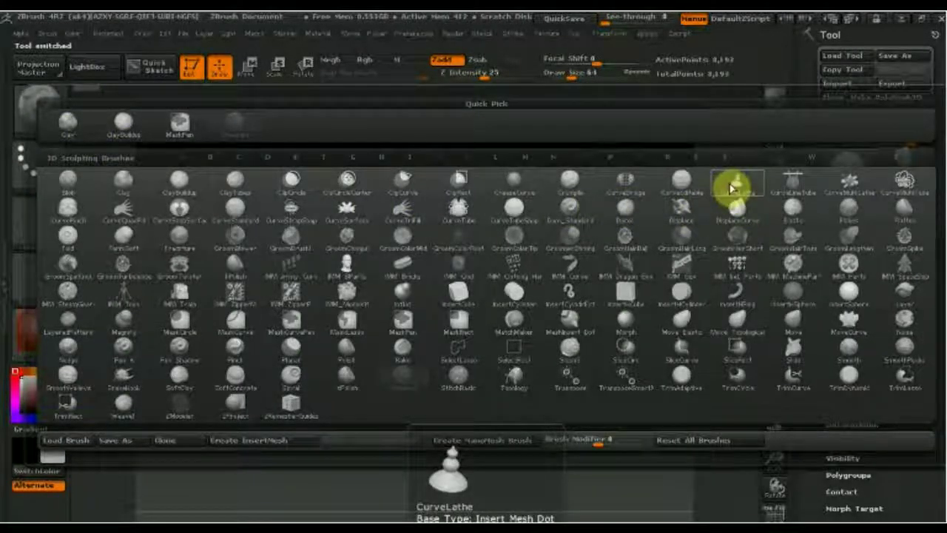
pyautogui.click(731, 188)
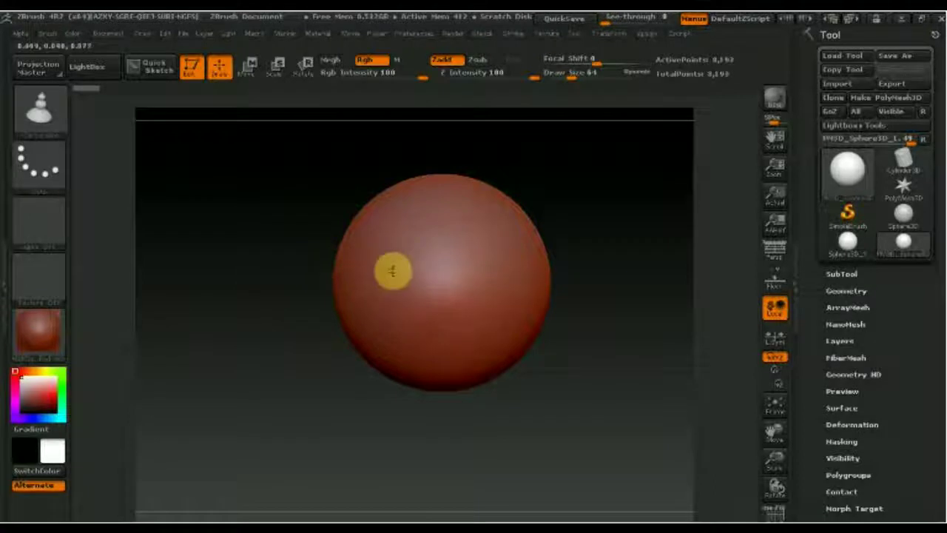
pyautogui.moveTo(385, 259); pyautogui.dragTo(228, 328)
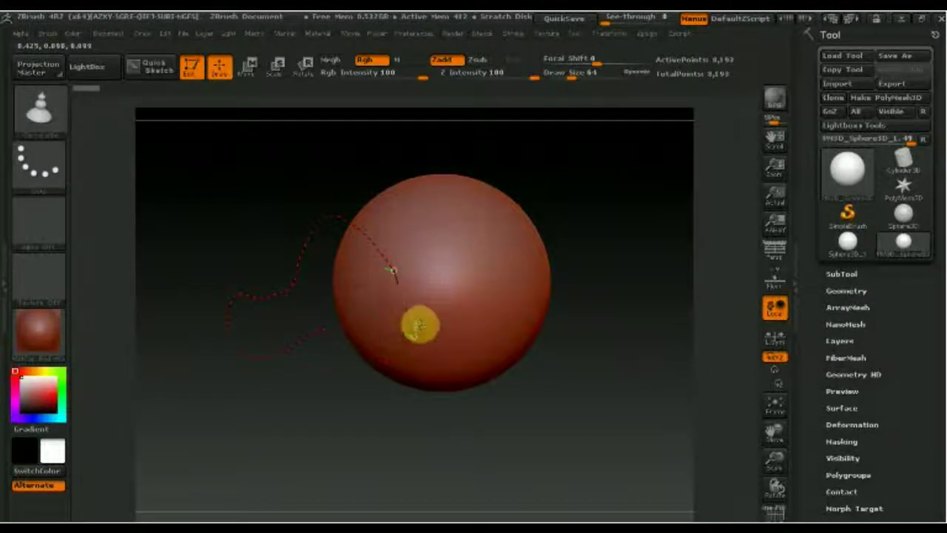
pyautogui.moveTo(621, 341); pyautogui.dragTo(614, 324)
pyautogui.moveTo(570, 299)
pyautogui.mouseDown()
pyautogui.moveTo(571, 321)
pyautogui.moveTo(644, 298)
pyautogui.moveTo(565, 385)
pyautogui.moveTo(558, 344)
pyautogui.mouseUp()
pyautogui.moveTo(398, 326); pyautogui.dragTo(376, 148)
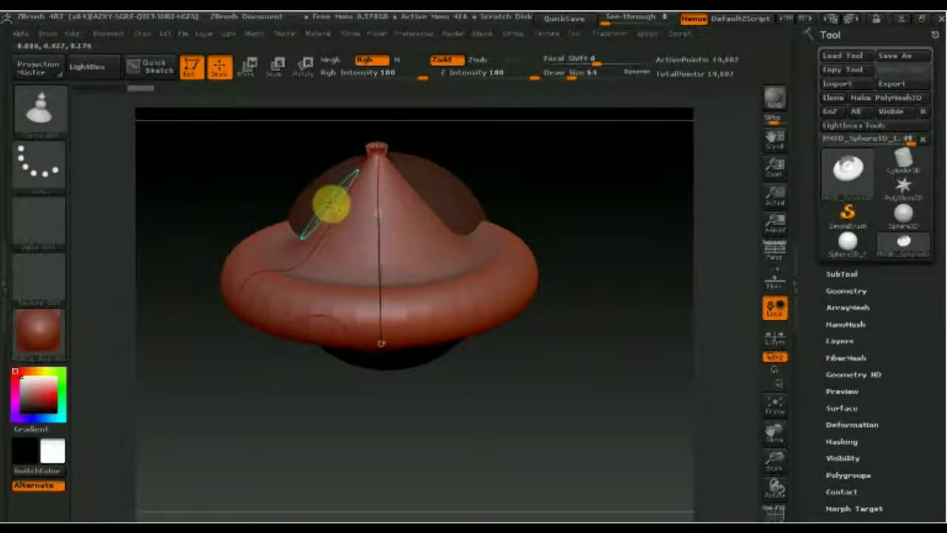
pyautogui.moveTo(339, 211); pyautogui.dragTo(290, 177)
pyautogui.moveTo(361, 307)
pyautogui.mouseDown()
pyautogui.moveTo(317, 328)
pyautogui.moveTo(251, 319)
pyautogui.moveTo(281, 289)
pyautogui.mouseUp()
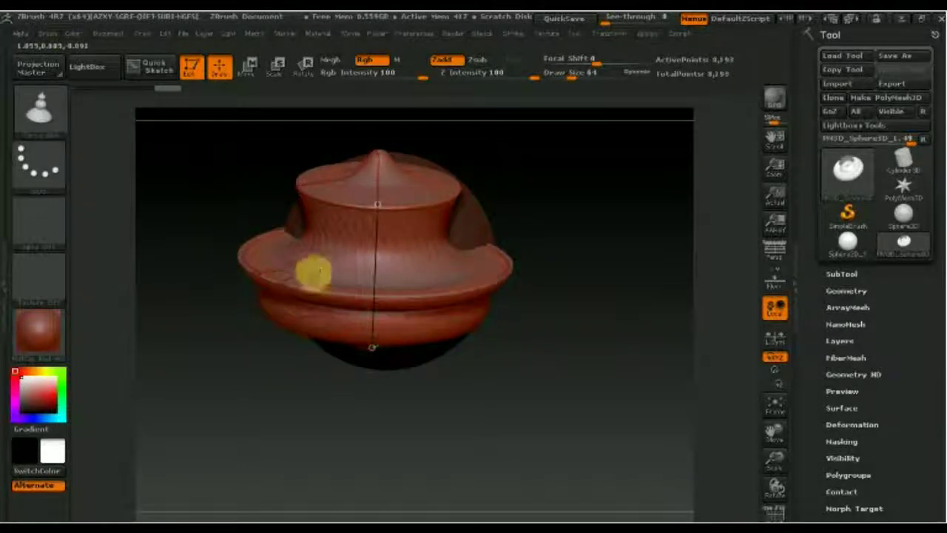
pyautogui.moveTo(297, 241); pyautogui.dragTo(319, 265)
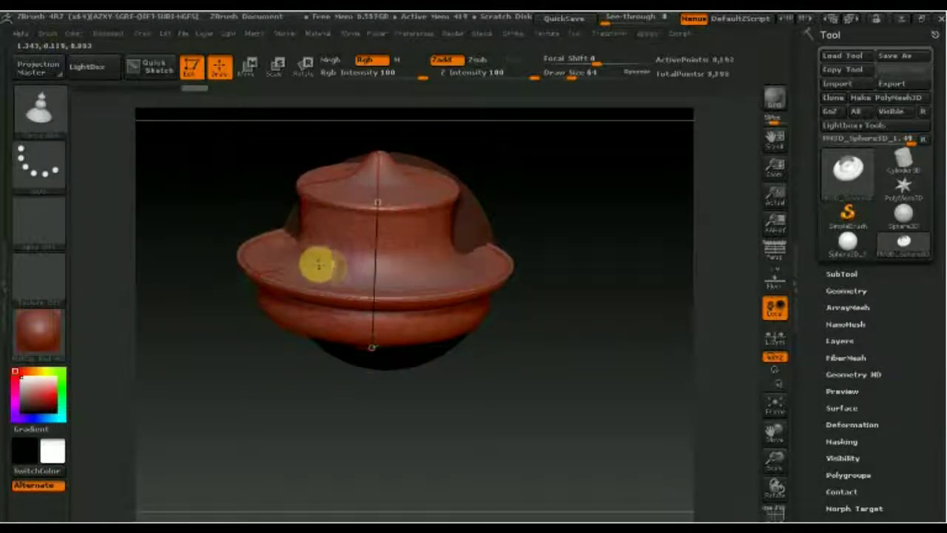
pyautogui.moveTo(512, 315)
pyautogui.mouseDown()
pyautogui.moveTo(522, 391)
pyautogui.moveTo(508, 365)
pyautogui.moveTo(544, 345)
pyautogui.moveTo(569, 260)
pyautogui.moveTo(405, 347)
pyautogui.moveTo(357, 383)
pyautogui.moveTo(356, 498)
pyautogui.mouseUp()
pyautogui.moveTo(461, 374)
pyautogui.mouseDown()
pyautogui.moveTo(463, 442)
pyautogui.moveTo(391, 444)
pyautogui.mouseUp()
pyautogui.moveTo(403, 408)
pyautogui.mouseDown()
pyautogui.moveTo(575, 382)
pyautogui.moveTo(541, 406)
pyautogui.mouseUp()
pyautogui.moveTo(575, 374); pyautogui.dragTo(588, 381)
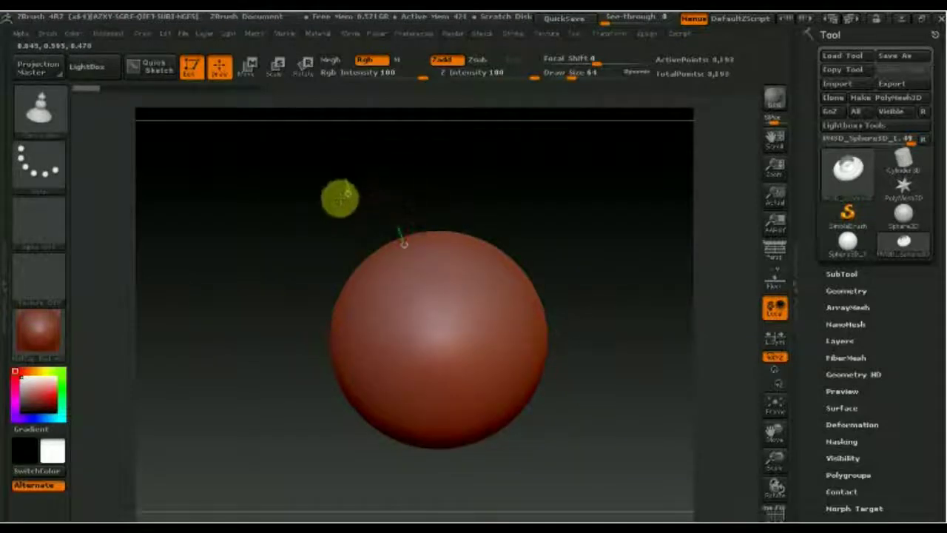
# Step: Lathe a ring-shaped cap onto the sphere's top and orbit to inspect it
pyautogui.moveTo(410, 259); pyautogui.dragTo(403, 254)
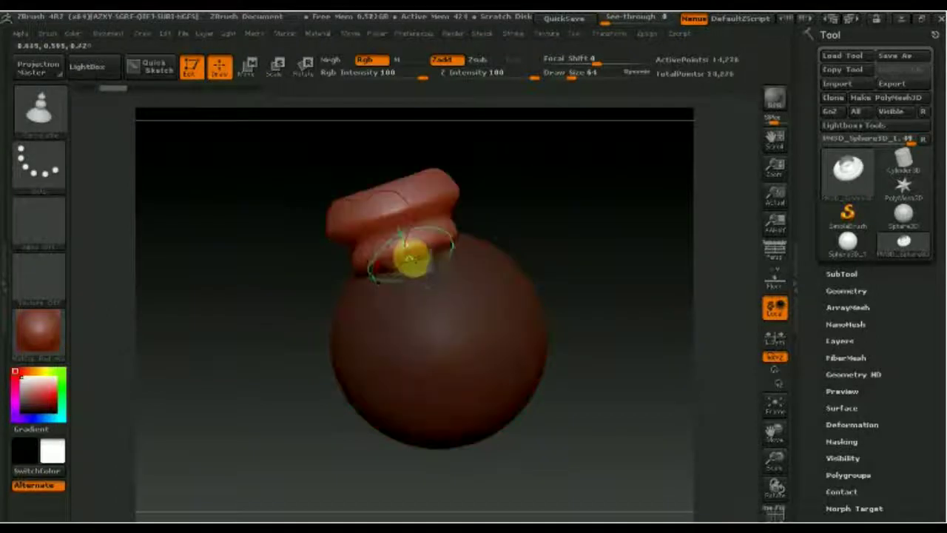
pyautogui.moveTo(528, 229); pyautogui.dragTo(545, 271)
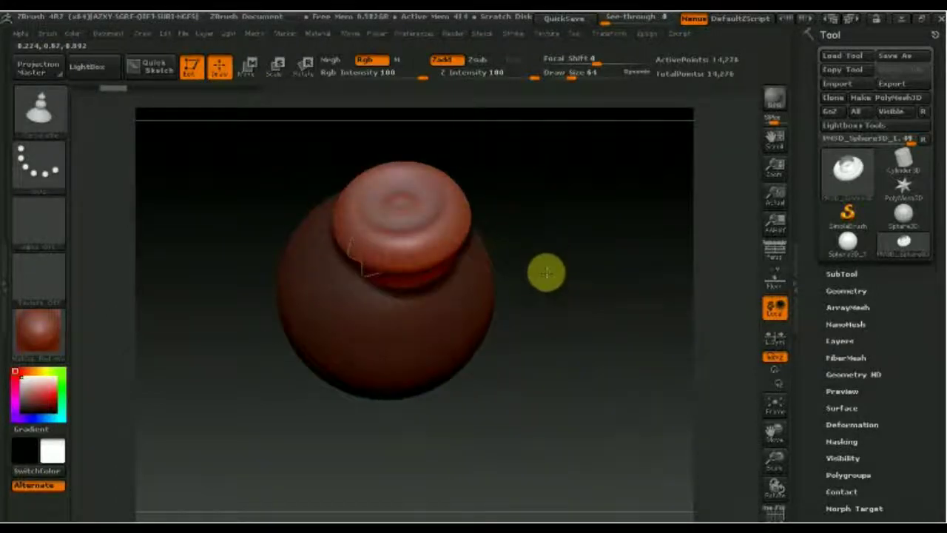
pyautogui.moveTo(516, 218)
pyautogui.mouseDown()
pyautogui.moveTo(523, 214)
pyautogui.moveTo(543, 285)
pyautogui.moveTo(488, 244)
pyautogui.moveTo(375, 209)
pyautogui.moveTo(387, 216)
pyautogui.moveTo(377, 244)
pyautogui.moveTo(482, 229)
pyautogui.moveTo(487, 205)
pyautogui.moveTo(474, 192)
pyautogui.mouseUp()
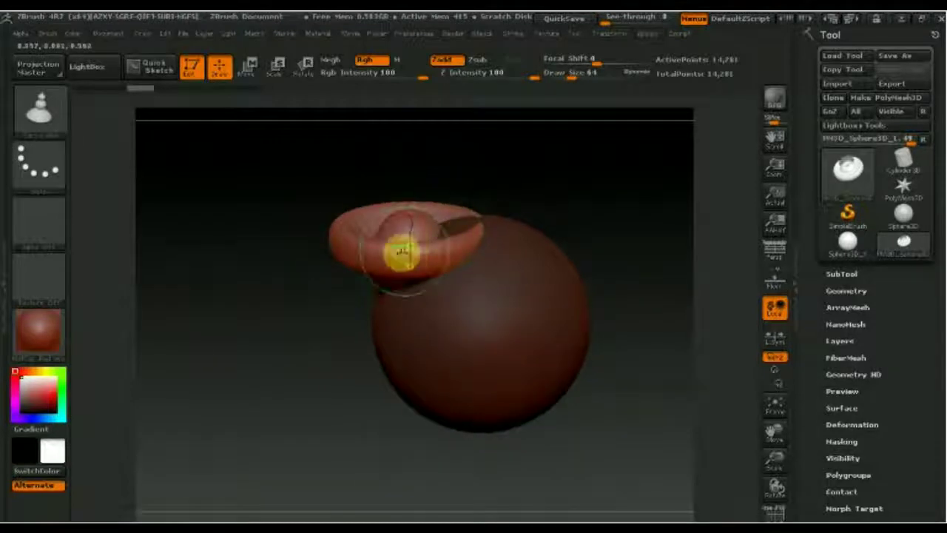
# Step: With Move (W), shift the lathed cap off to the sphere's upper left
pyautogui.click(248, 67)
pyautogui.moveTo(368, 188); pyautogui.dragTo(260, 178)
pyautogui.moveTo(443, 188)
pyautogui.mouseDown()
pyautogui.moveTo(472, 180)
pyautogui.moveTo(424, 172)
pyautogui.mouseUp()
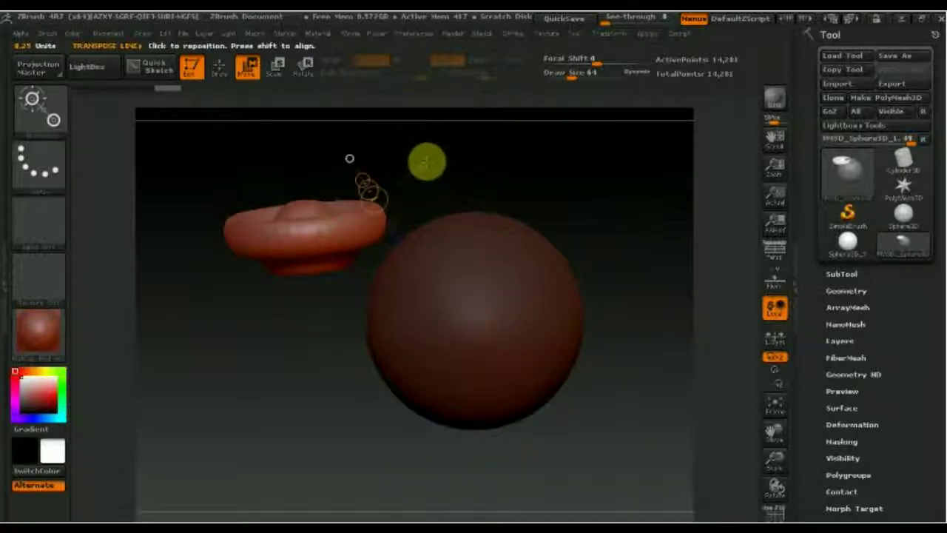
# Step: Back in Draw mode, drag the lathe curve points to stand the piece upright as a pointed, bell-like cone
pyautogui.click(222, 70)
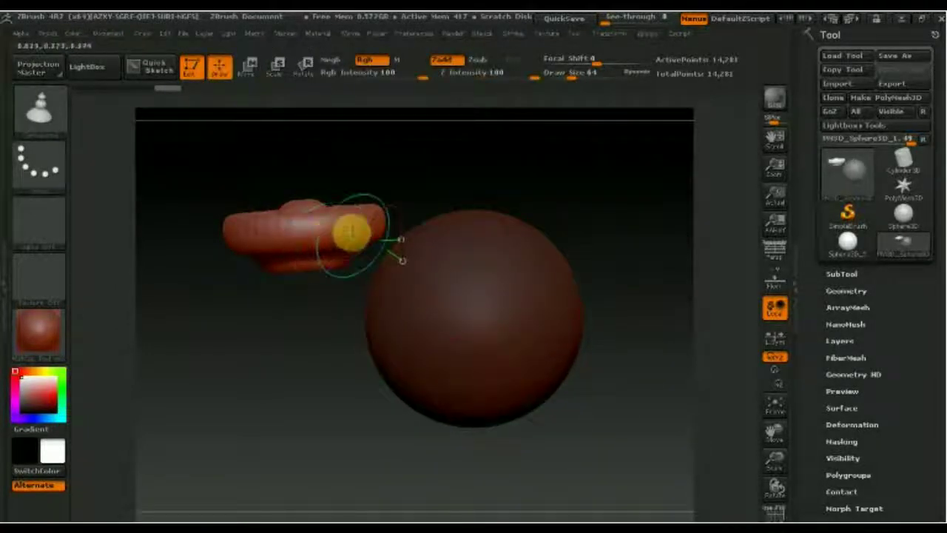
pyautogui.moveTo(376, 220)
pyautogui.mouseDown()
pyautogui.moveTo(343, 165)
pyautogui.moveTo(317, 177)
pyautogui.moveTo(328, 229)
pyautogui.moveTo(363, 237)
pyautogui.moveTo(399, 309)
pyautogui.mouseUp()
pyautogui.moveTo(290, 310)
pyautogui.mouseDown()
pyautogui.moveTo(313, 362)
pyautogui.moveTo(345, 345)
pyautogui.moveTo(398, 214)
pyautogui.moveTo(421, 218)
pyautogui.moveTo(405, 216)
pyautogui.mouseUp()
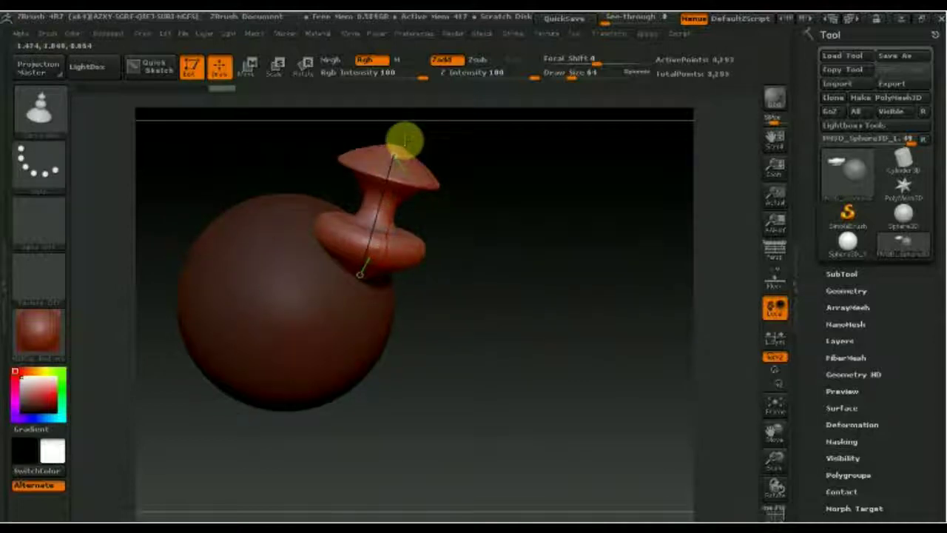
pyautogui.moveTo(390, 253)
pyautogui.mouseDown()
pyautogui.moveTo(437, 258)
pyautogui.moveTo(396, 249)
pyautogui.mouseUp()
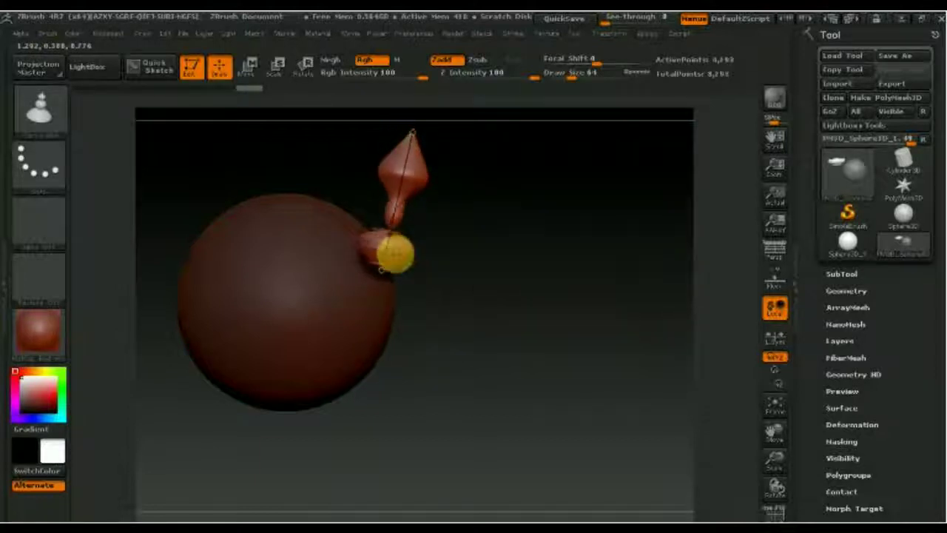
pyautogui.moveTo(447, 303)
pyautogui.mouseDown()
pyautogui.moveTo(408, 307)
pyautogui.moveTo(408, 264)
pyautogui.mouseUp()
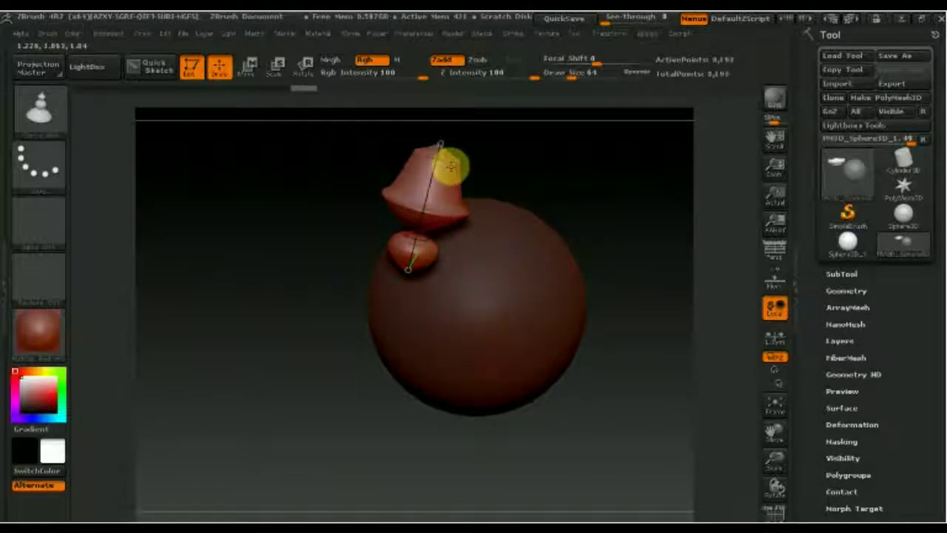
pyautogui.moveTo(459, 161)
pyautogui.mouseDown()
pyautogui.moveTo(437, 232)
pyautogui.moveTo(405, 225)
pyautogui.mouseUp()
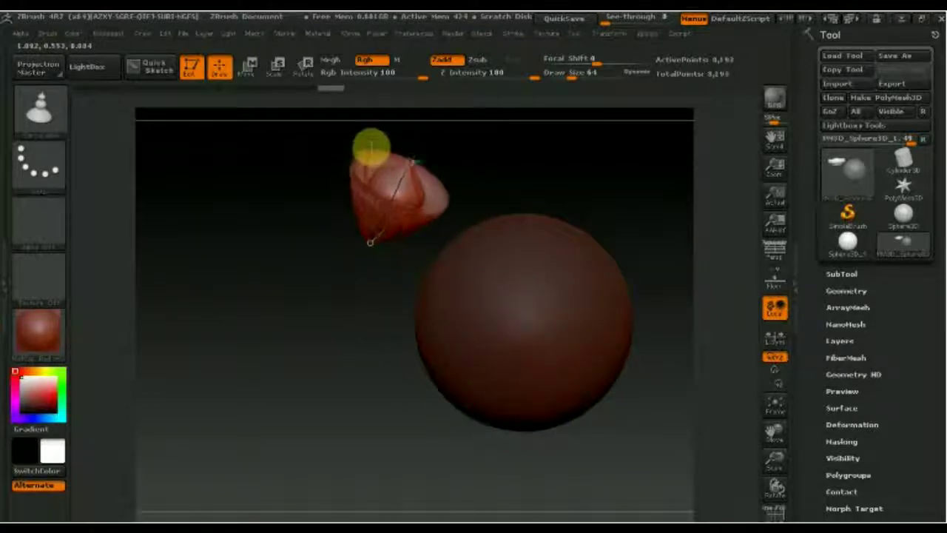
# Step: Orbit until the rounded bulge and flared trumpet spout sit edge-on atop the sphere
pyautogui.moveTo(374, 132)
pyautogui.mouseDown()
pyautogui.moveTo(376, 116)
pyautogui.moveTo(383, 126)
pyautogui.mouseUp()
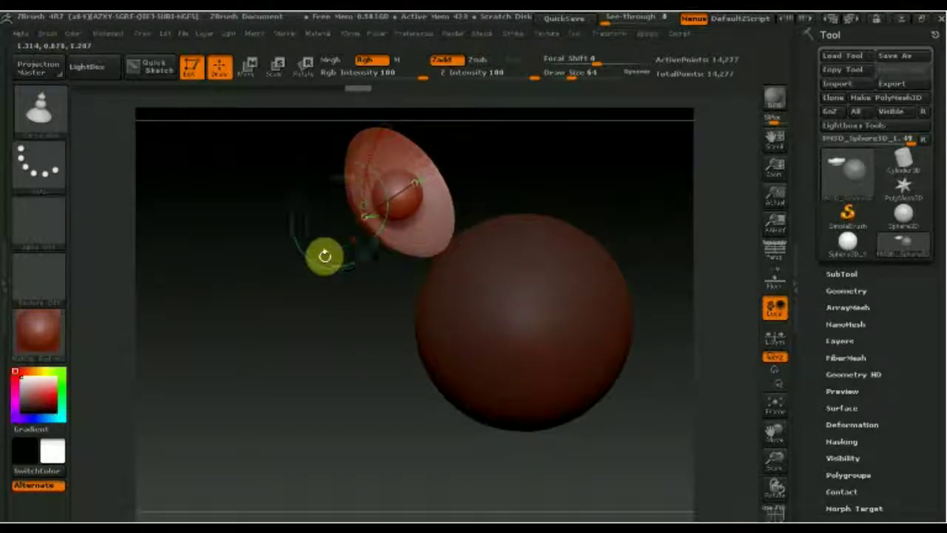
pyautogui.moveTo(362, 275)
pyautogui.mouseDown()
pyautogui.moveTo(328, 302)
pyautogui.moveTo(319, 357)
pyautogui.moveTo(360, 321)
pyautogui.moveTo(334, 319)
pyautogui.moveTo(319, 352)
pyautogui.mouseUp()
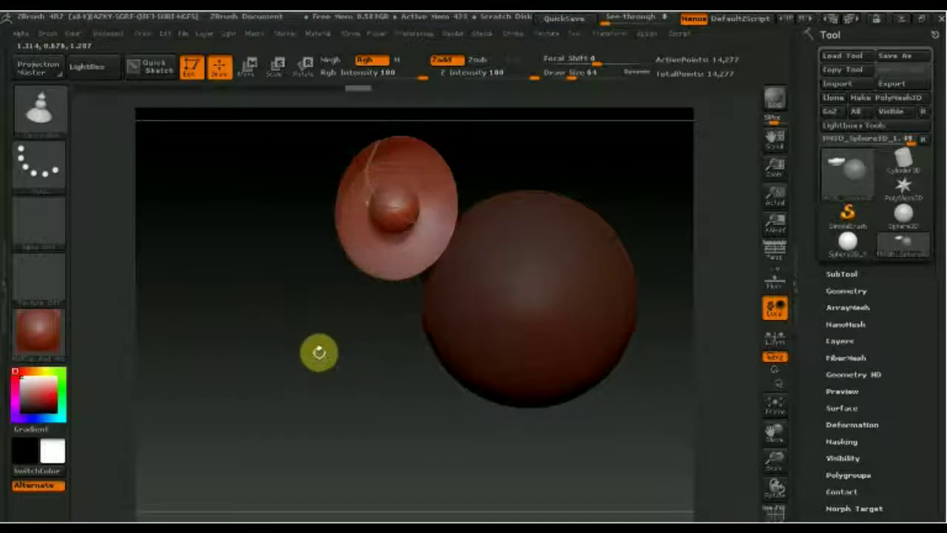
pyautogui.moveTo(262, 336)
pyautogui.mouseDown()
pyautogui.moveTo(375, 332)
pyautogui.moveTo(376, 320)
pyautogui.moveTo(355, 317)
pyautogui.moveTo(379, 309)
pyautogui.moveTo(315, 304)
pyautogui.moveTo(313, 331)
pyautogui.mouseUp()
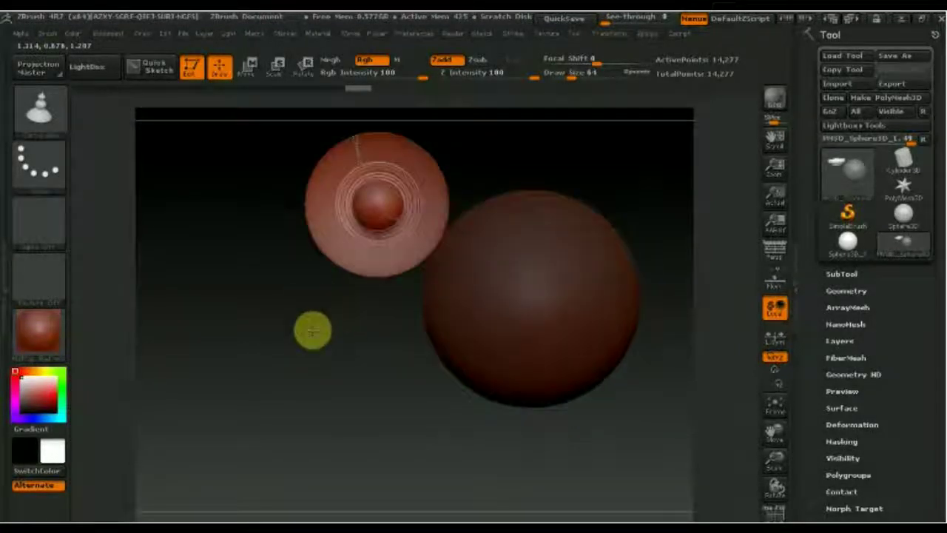
pyautogui.moveTo(384, 323)
pyautogui.mouseDown()
pyautogui.moveTo(365, 203)
pyautogui.moveTo(355, 173)
pyautogui.moveTo(334, 158)
pyautogui.moveTo(334, 271)
pyautogui.moveTo(269, 293)
pyautogui.moveTo(308, 291)
pyautogui.moveTo(334, 217)
pyautogui.moveTo(375, 209)
pyautogui.mouseUp()
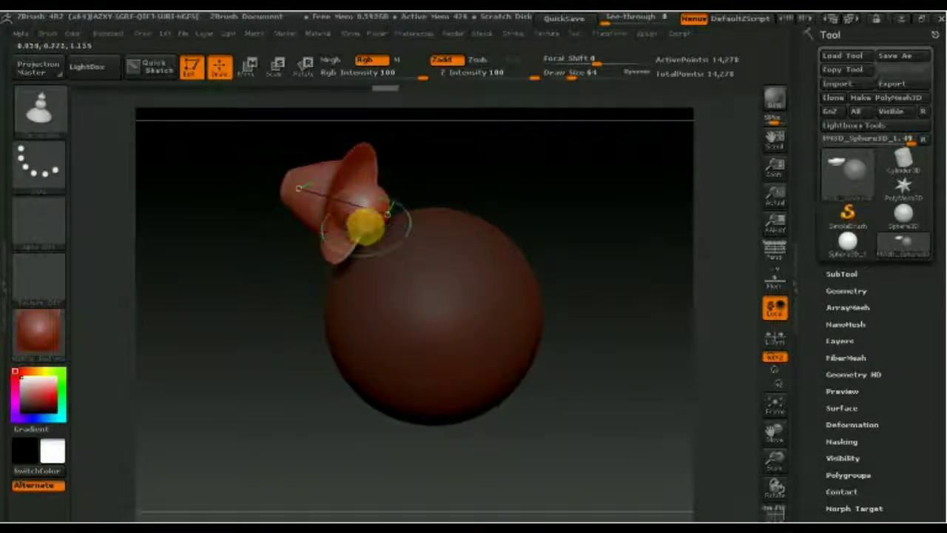
pyautogui.moveTo(352, 216)
pyautogui.mouseDown()
pyautogui.moveTo(256, 283)
pyautogui.moveTo(237, 283)
pyautogui.moveTo(224, 240)
pyautogui.mouseUp()
# Step: Draw a new CurveLathe stroke from the sphere and drag its points into a bulb with a wide flared tube
pyautogui.moveTo(304, 261)
pyautogui.mouseDown()
pyautogui.moveTo(363, 277)
pyautogui.moveTo(393, 377)
pyautogui.moveTo(383, 381)
pyautogui.moveTo(235, 260)
pyautogui.moveTo(417, 313)
pyautogui.mouseUp()
pyautogui.moveTo(442, 361)
pyautogui.mouseDown()
pyautogui.moveTo(423, 296)
pyautogui.moveTo(344, 349)
pyautogui.moveTo(490, 439)
pyautogui.moveTo(494, 339)
pyautogui.moveTo(398, 376)
pyautogui.moveTo(514, 427)
pyautogui.mouseUp()
pyautogui.moveTo(567, 383)
pyautogui.mouseDown()
pyautogui.moveTo(590, 322)
pyautogui.moveTo(552, 361)
pyautogui.moveTo(499, 373)
pyautogui.moveTo(450, 364)
pyautogui.moveTo(502, 265)
pyautogui.mouseUp()
pyautogui.moveTo(534, 231); pyautogui.dragTo(563, 209)
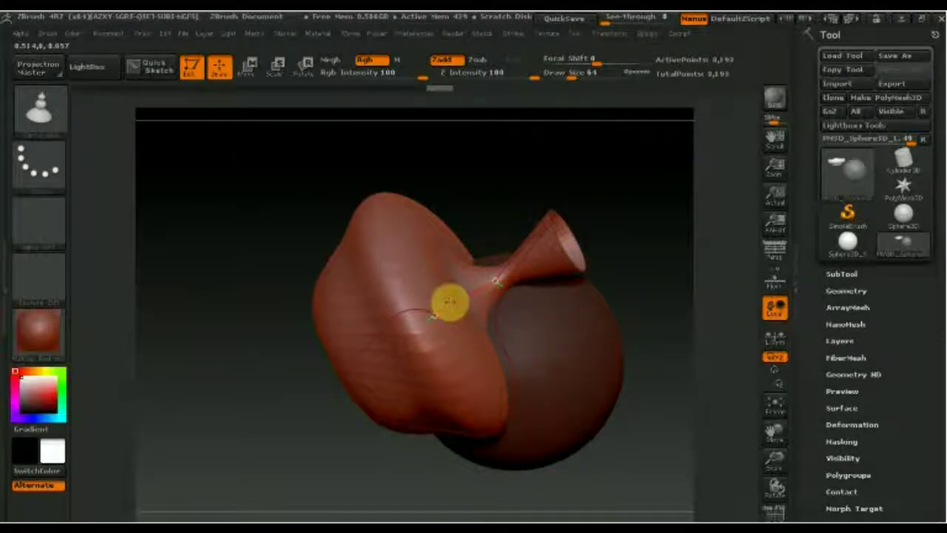
pyautogui.moveTo(450, 305)
pyautogui.mouseDown()
pyautogui.moveTo(433, 232)
pyautogui.moveTo(402, 279)
pyautogui.moveTo(325, 332)
pyautogui.mouseUp()
pyautogui.moveTo(311, 397); pyautogui.dragTo(235, 446)
pyautogui.moveTo(387, 313)
pyautogui.mouseDown()
pyautogui.moveTo(467, 267)
pyautogui.moveTo(239, 328)
pyautogui.mouseUp()
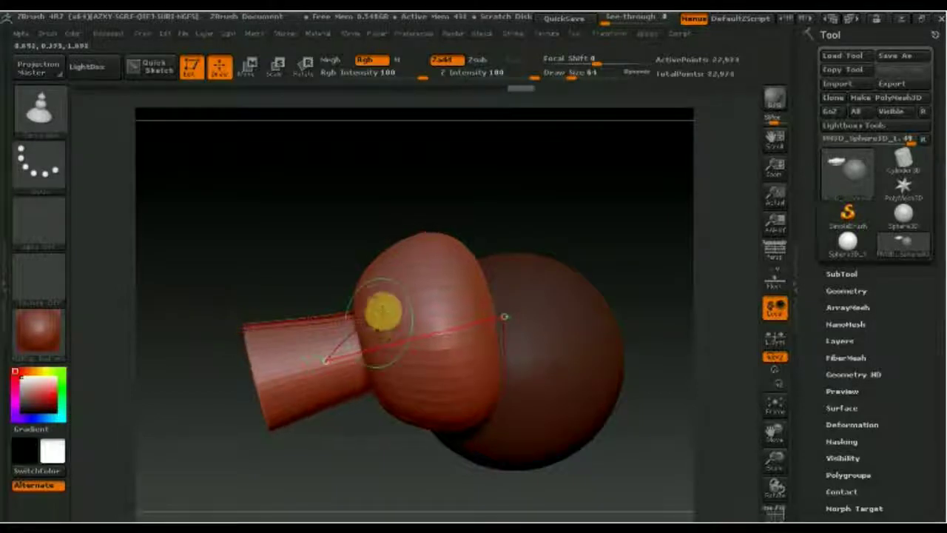
# Step: Redraw and finalize the lathe curve into a slender spindle, flared at one end and pointed at the other
pyautogui.click(397, 244)
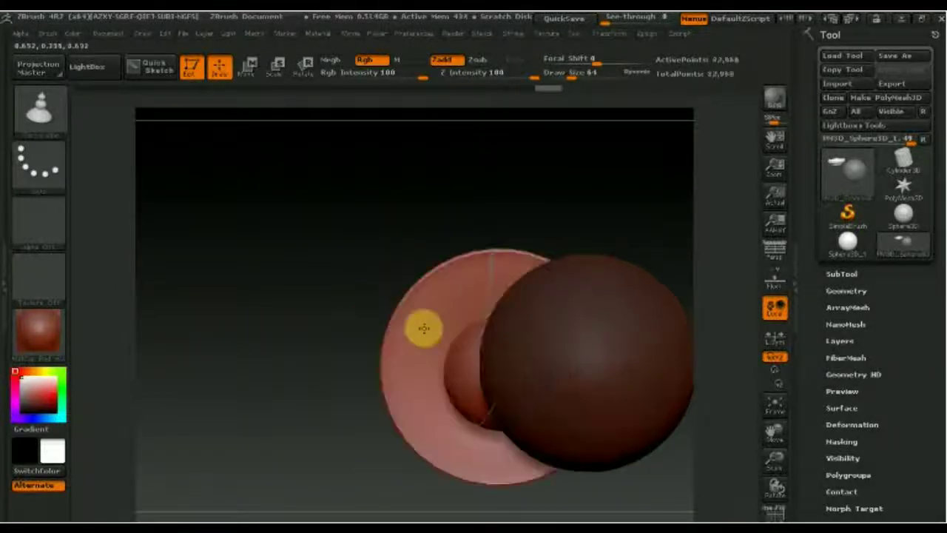
pyautogui.click(471, 370)
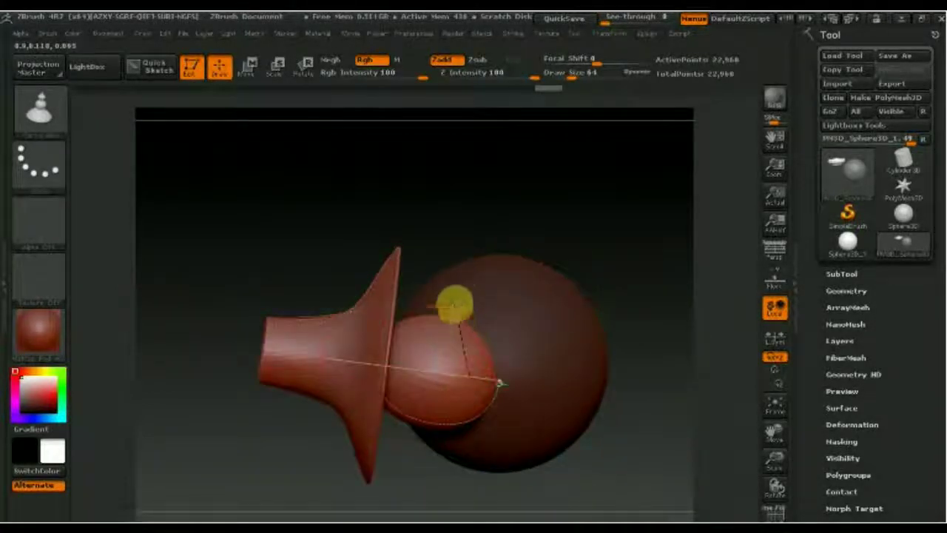
pyautogui.moveTo(531, 244); pyautogui.dragTo(498, 382)
pyautogui.click(525, 289)
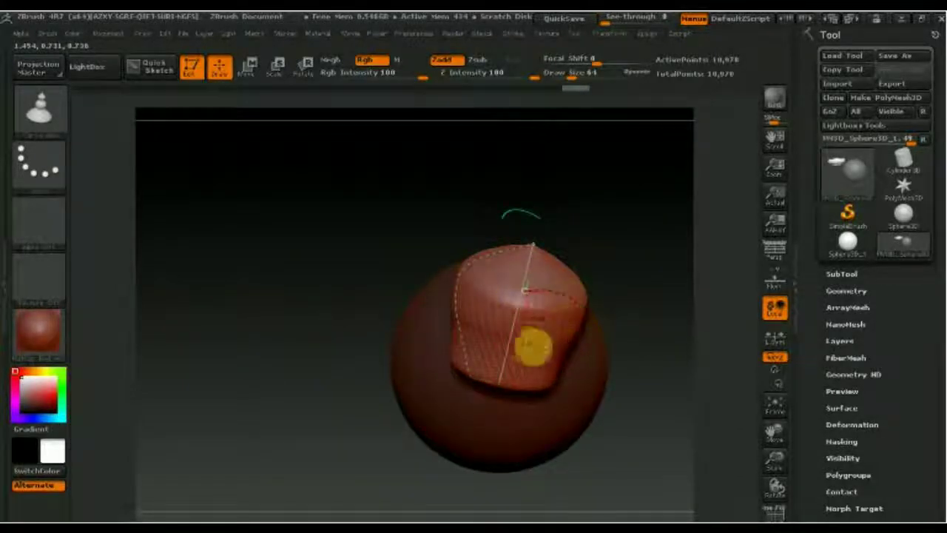
pyautogui.click(469, 318)
pyautogui.moveTo(492, 353)
pyautogui.mouseDown()
pyautogui.moveTo(511, 279)
pyautogui.moveTo(469, 296)
pyautogui.moveTo(554, 218)
pyautogui.moveTo(444, 289)
pyautogui.moveTo(453, 328)
pyautogui.moveTo(533, 399)
pyautogui.moveTo(559, 376)
pyautogui.moveTo(474, 351)
pyautogui.moveTo(437, 353)
pyautogui.mouseUp()
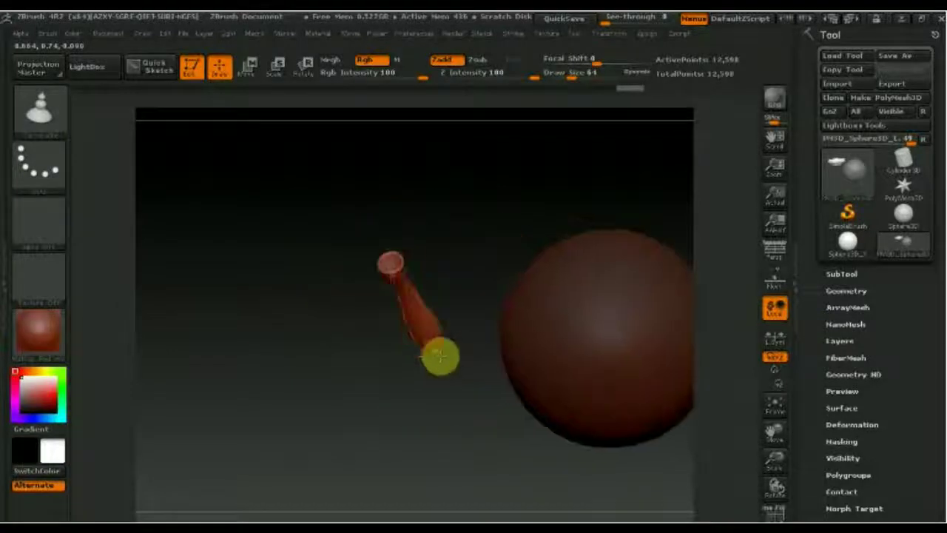
pyautogui.moveTo(412, 423)
pyautogui.mouseDown()
pyautogui.moveTo(391, 449)
pyautogui.moveTo(378, 446)
pyautogui.moveTo(452, 332)
pyautogui.mouseUp()
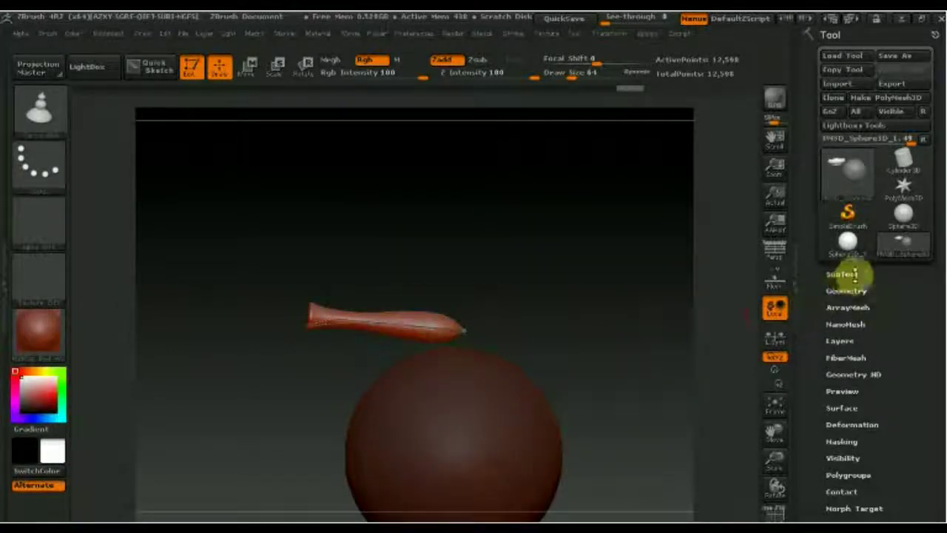
# Step: Apply Split To Parts in the SubTool palette, confirm, then select the spindle's SubTool
pyautogui.click(844, 275)
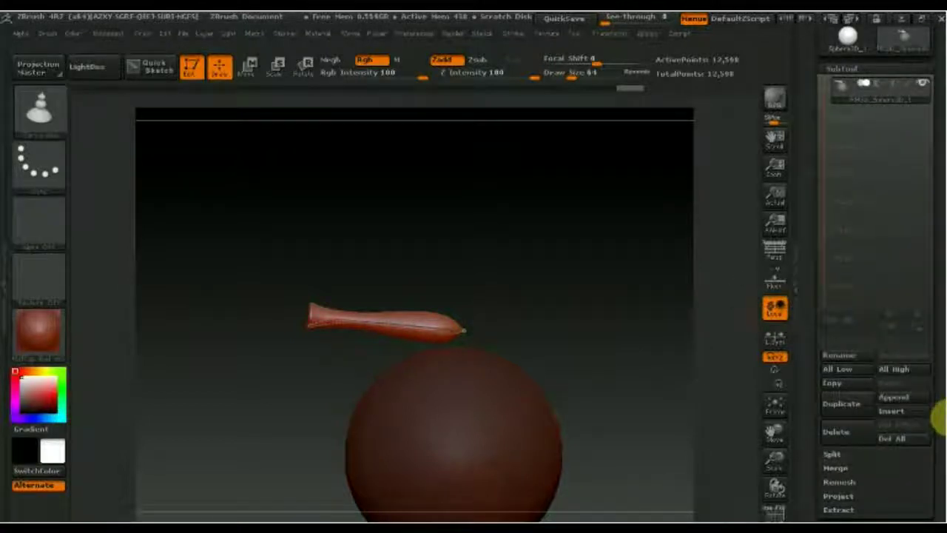
pyautogui.scroll(-2, 911, 400)
pyautogui.scroll(-1, 851, 363)
pyautogui.click(833, 348)
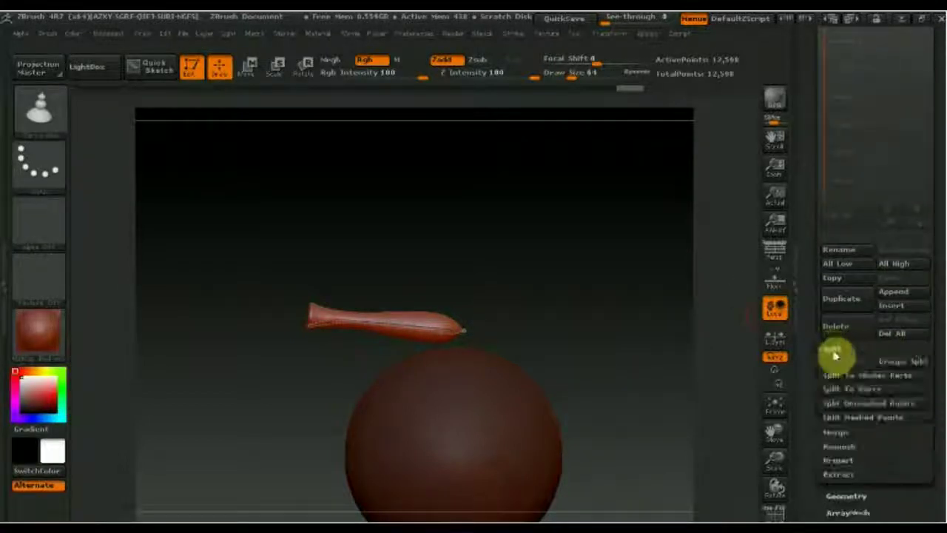
pyautogui.click(867, 387)
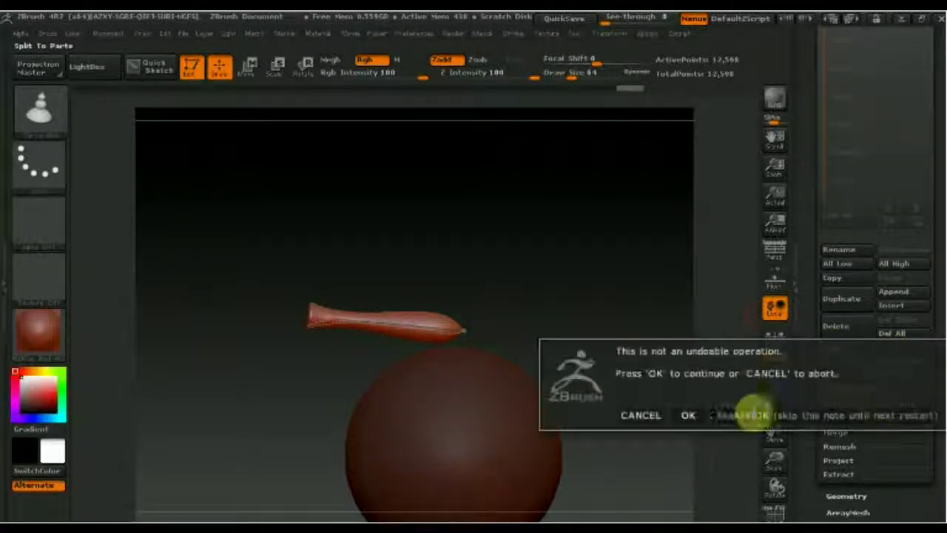
pyautogui.click(689, 414)
pyautogui.scroll(5, 925, 296)
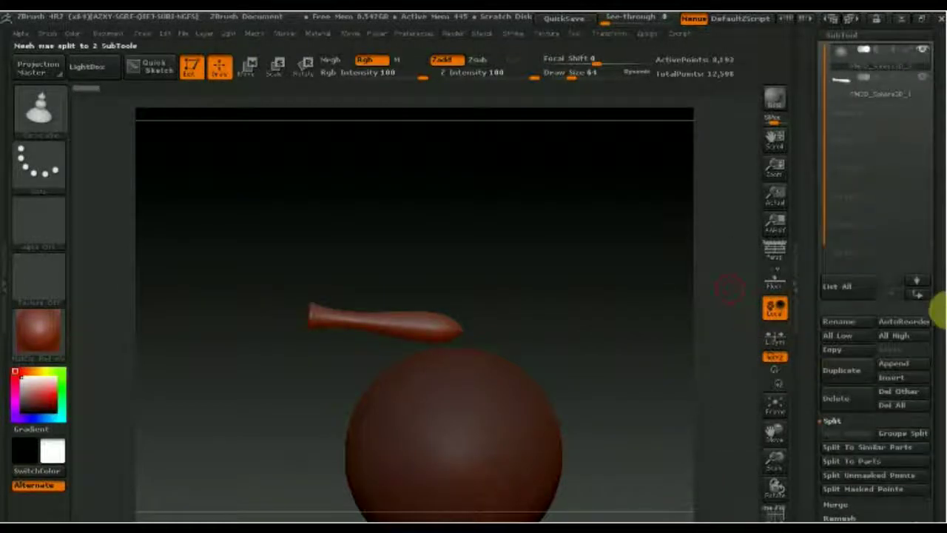
pyautogui.scroll(5, 925, 311)
pyautogui.click(846, 324)
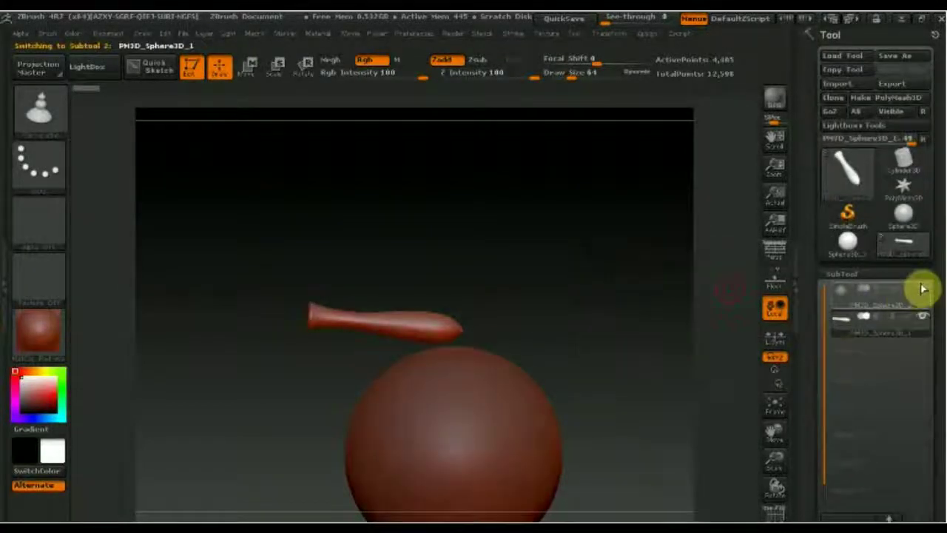
# Step: Hide the sphere SubTool and zoom in to inspect the spindle from several angles
pyautogui.click(923, 293)
pyautogui.moveTo(592, 334)
pyautogui.mouseDown()
pyautogui.moveTo(567, 447)
pyautogui.moveTo(614, 383)
pyautogui.moveTo(586, 379)
pyautogui.mouseUp()
pyautogui.keyDown('alt'); pyautogui.moveTo(593, 384); pyautogui.dragTo(617, 503); pyautogui.keyUp('alt')
pyautogui.keyDown('alt'); pyautogui.moveTo(554, 431); pyautogui.dragTo(631, 454); pyautogui.keyUp('alt')
pyautogui.moveTo(565, 455); pyautogui.dragTo(617, 249)
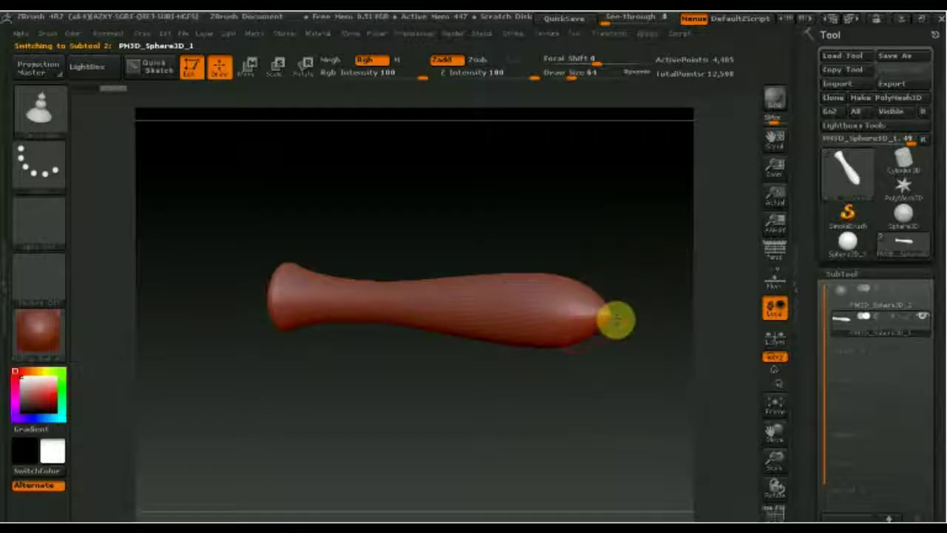
pyautogui.moveTo(617, 335); pyautogui.dragTo(313, 288)
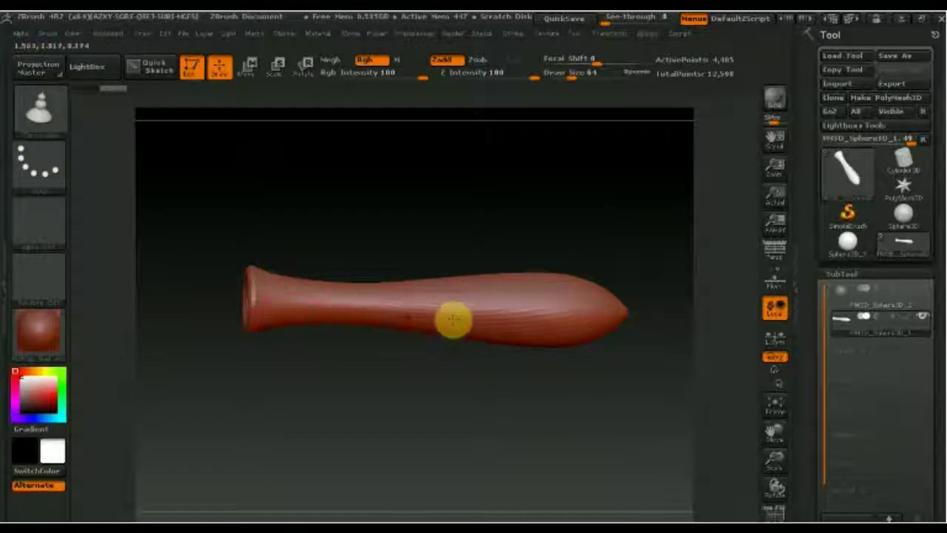
pyautogui.moveTo(396, 334)
pyautogui.mouseDown()
pyautogui.moveTo(432, 349)
pyautogui.moveTo(350, 346)
pyautogui.mouseUp()
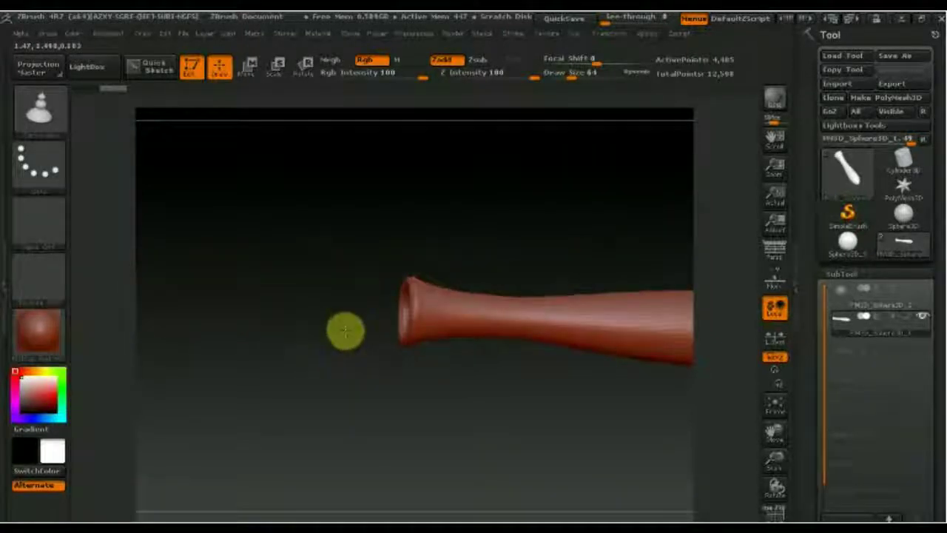
# Step: Switch sculpting to Zsub from the quick brush settings
pyautogui.press('space')
pyautogui.click(554, 405)
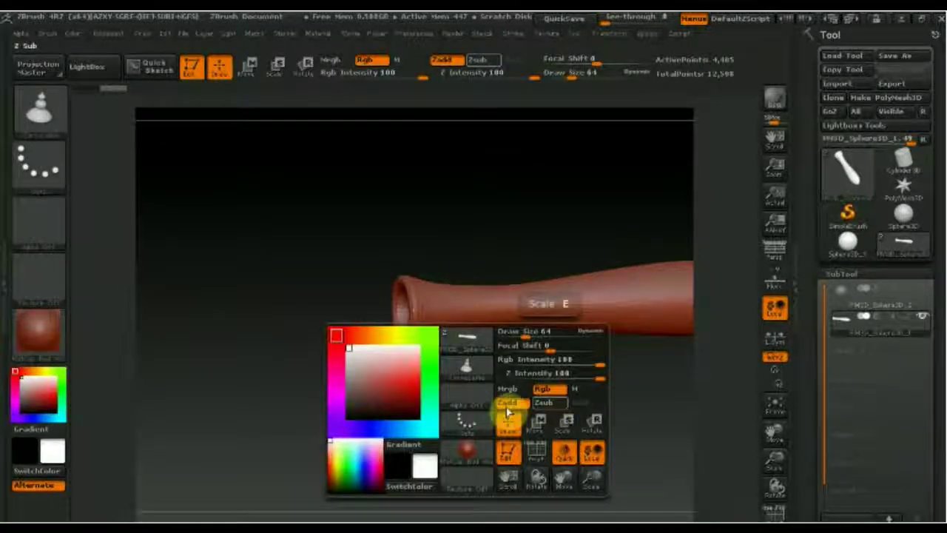
pyautogui.moveTo(597, 396); pyautogui.dragTo(459, 376)
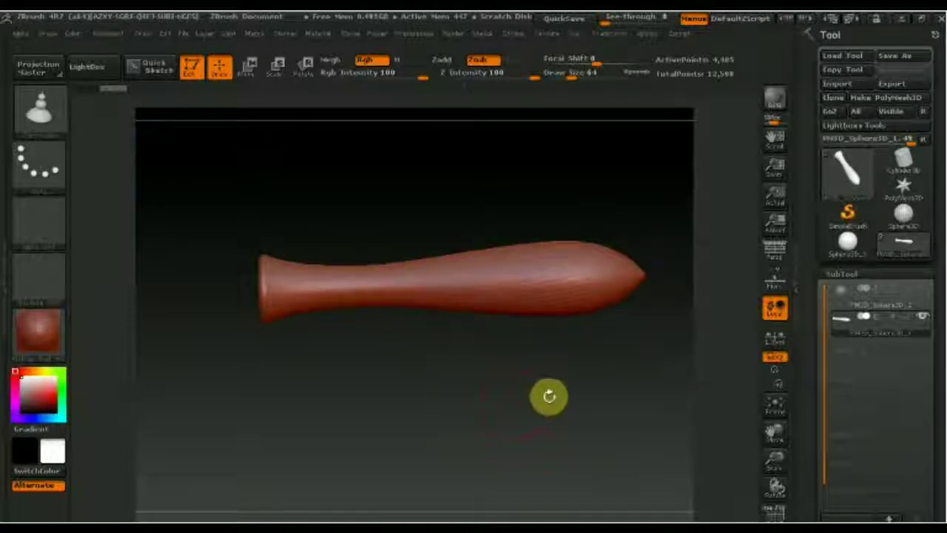
pyautogui.moveTo(548, 397)
pyautogui.mouseDown()
pyautogui.moveTo(493, 419)
pyautogui.moveTo(535, 418)
pyautogui.moveTo(553, 406)
pyautogui.mouseUp()
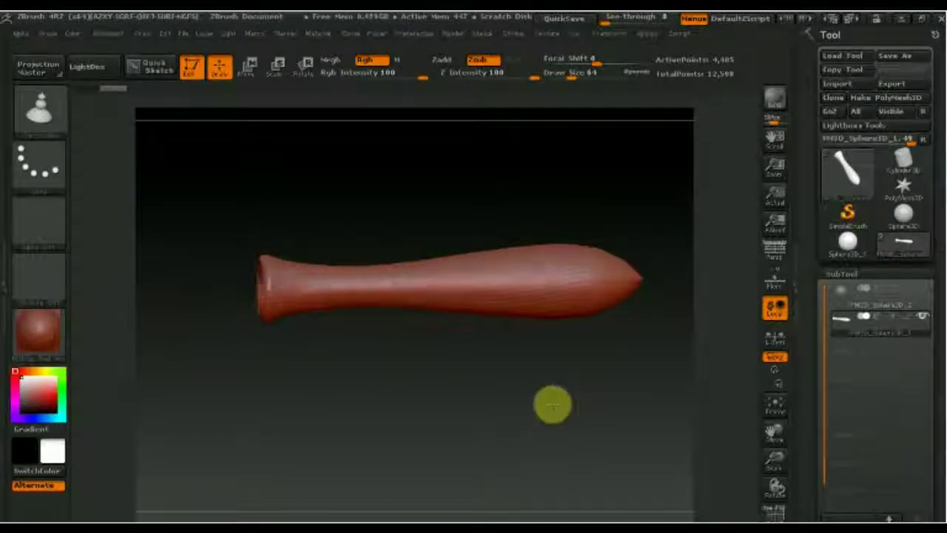